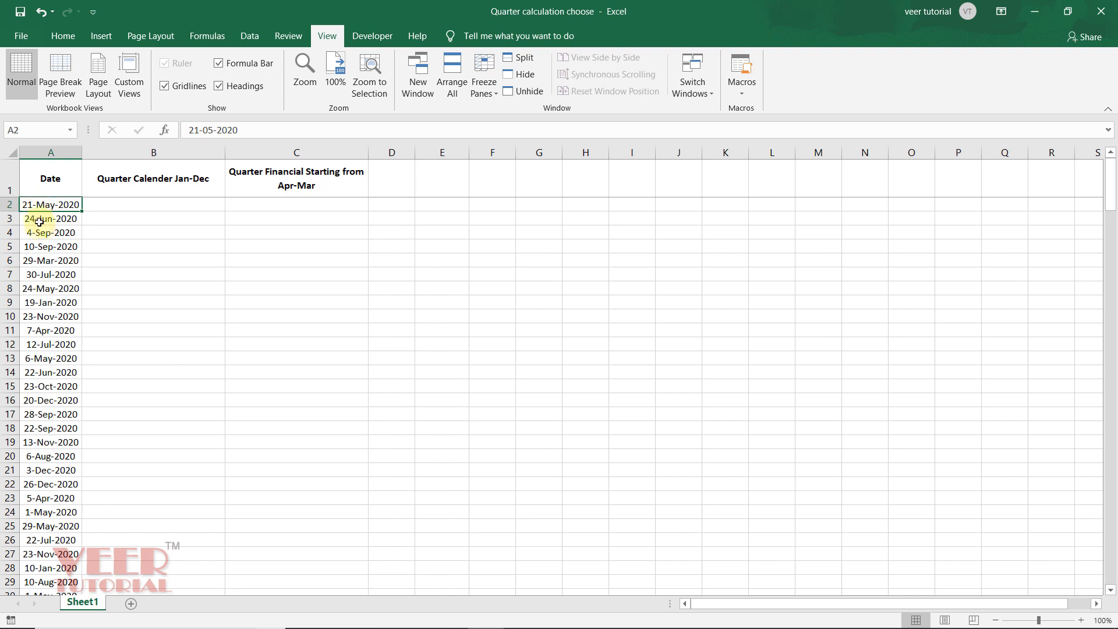
Step: Start a formula in B2 with CHOOSE, using MONTH of the date in A2 as the index
left_click(114, 208)
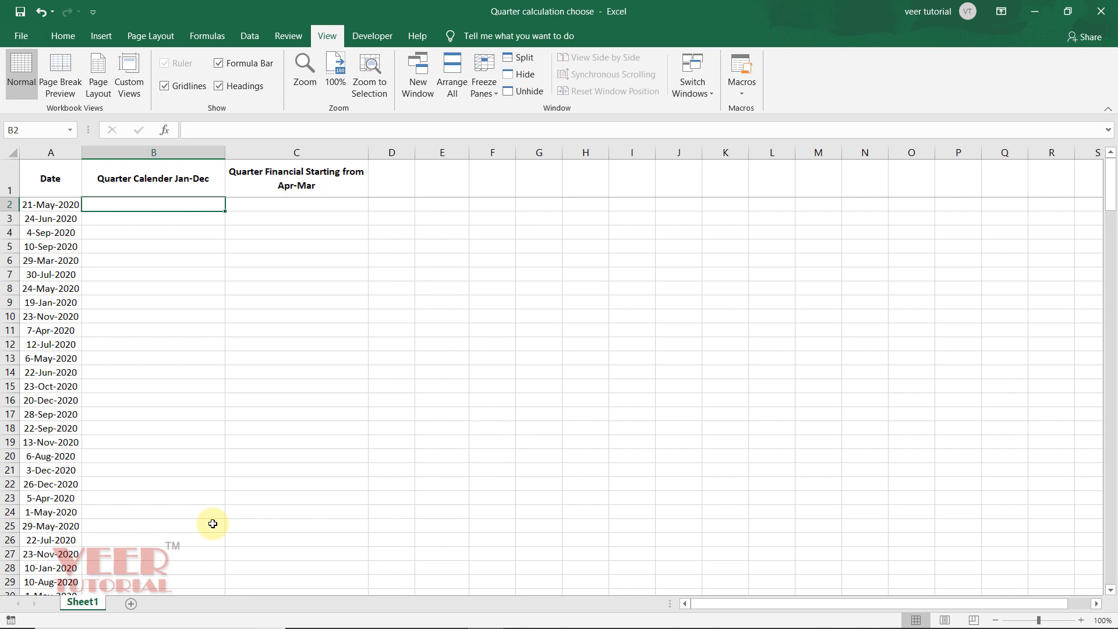
left_click(302, 207)
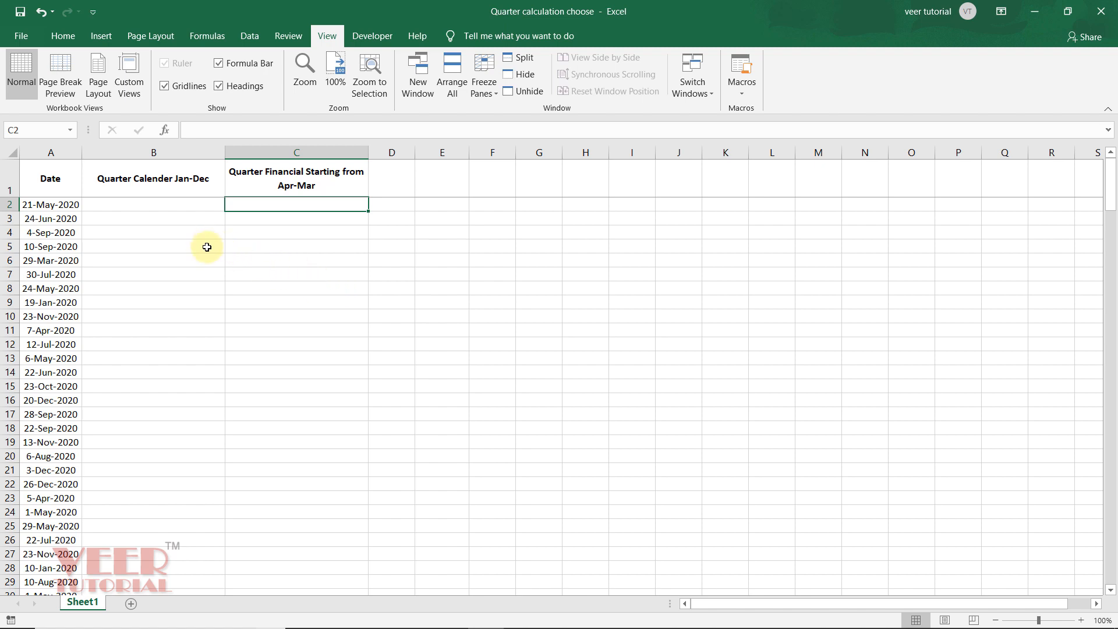
left_click(192, 207)
type("=")
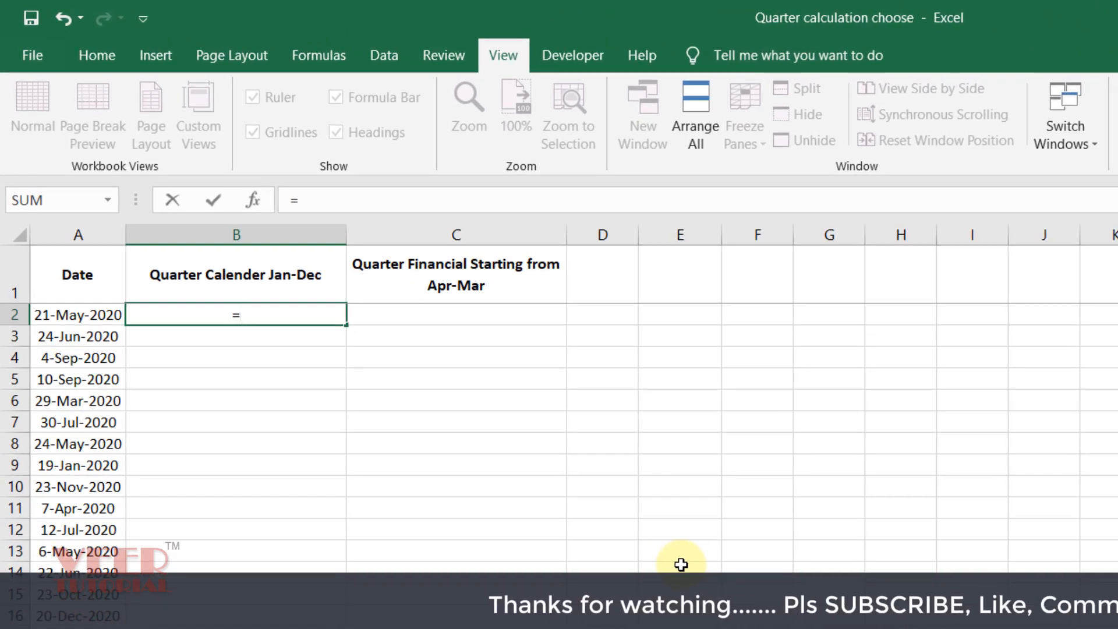
type("choo")
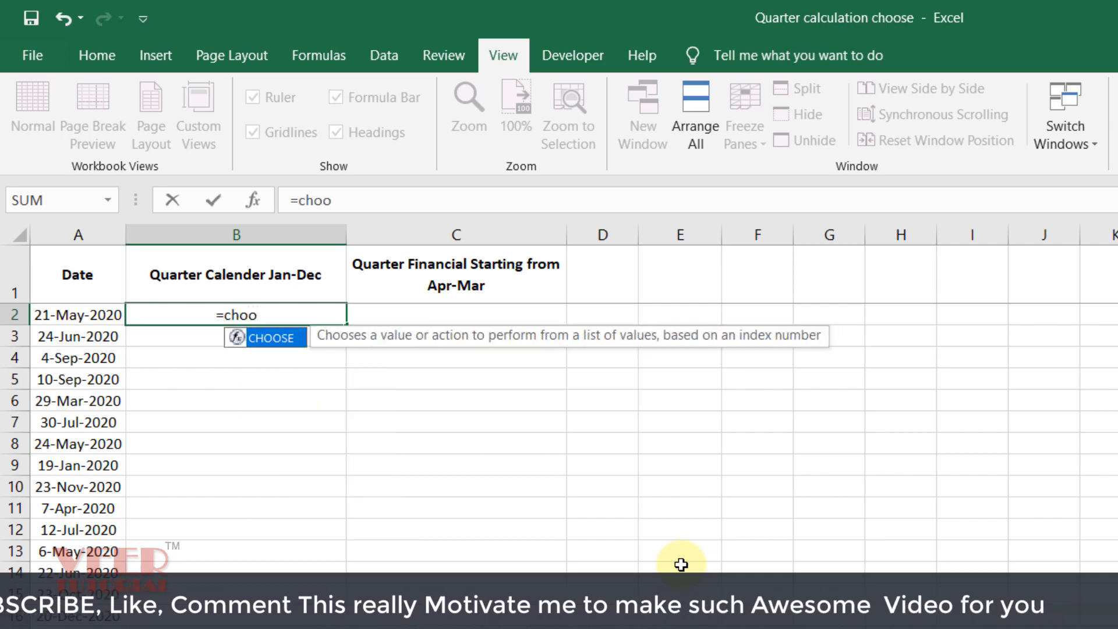
key("Tab")
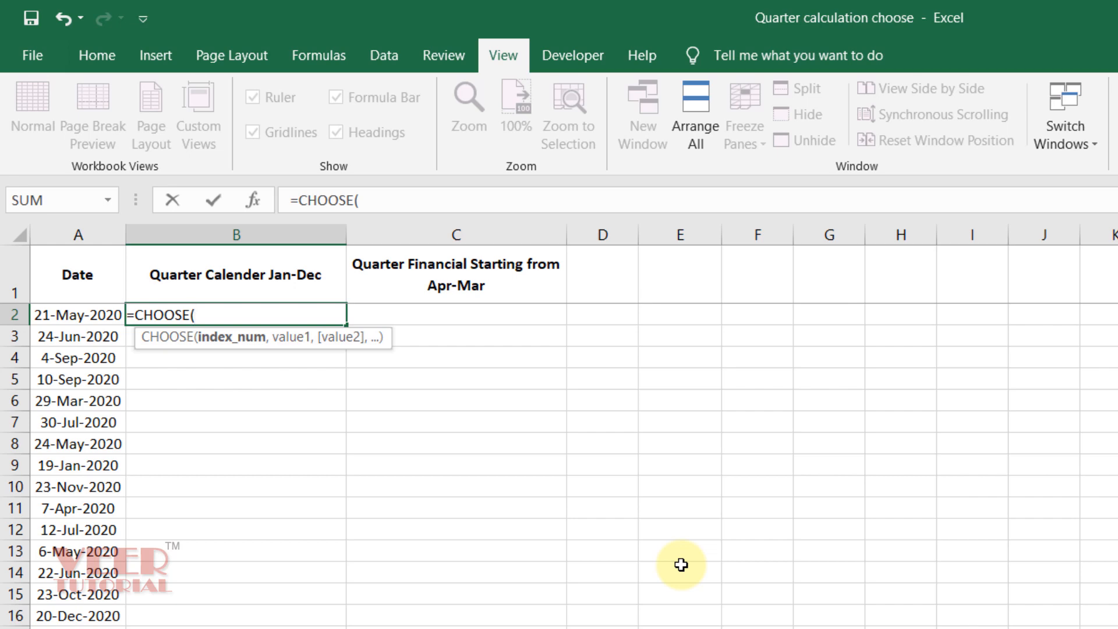
type("mon")
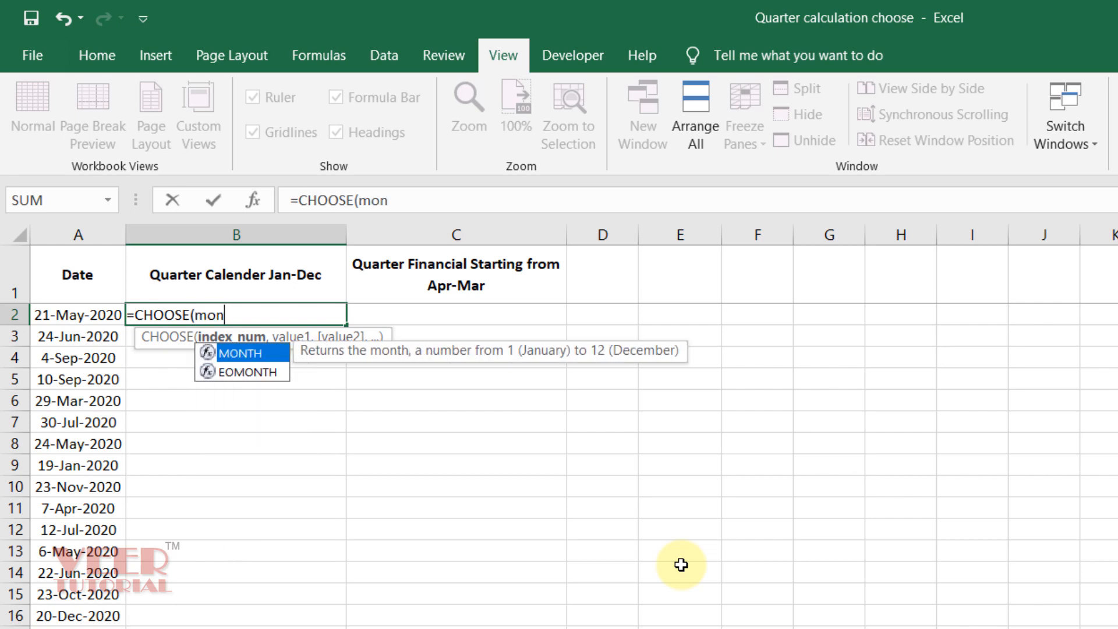
key("Tab")
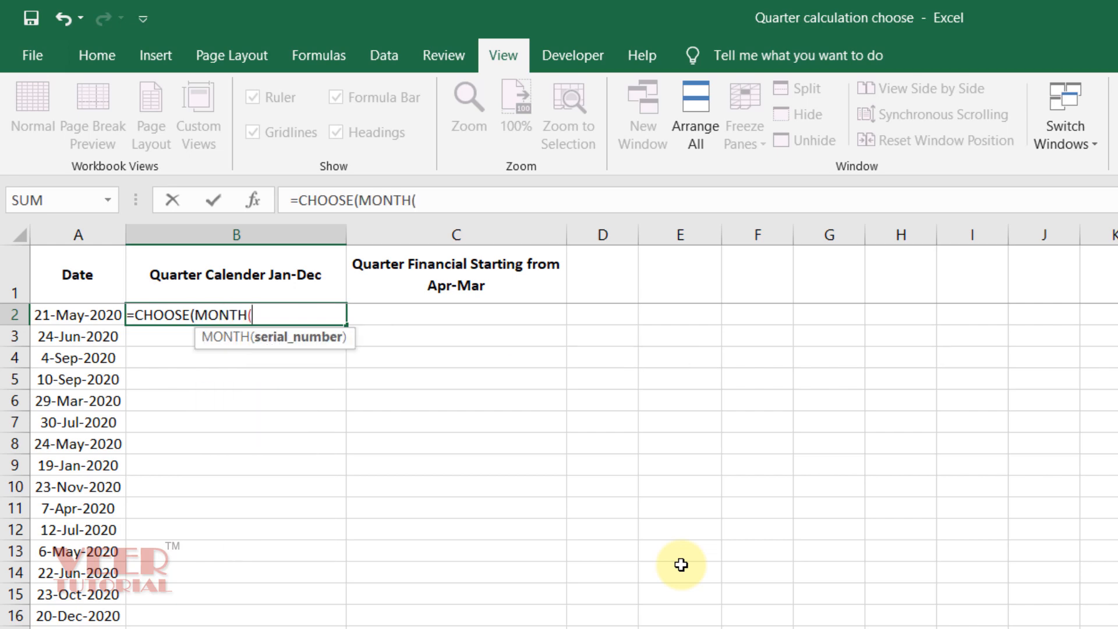
key("Left")
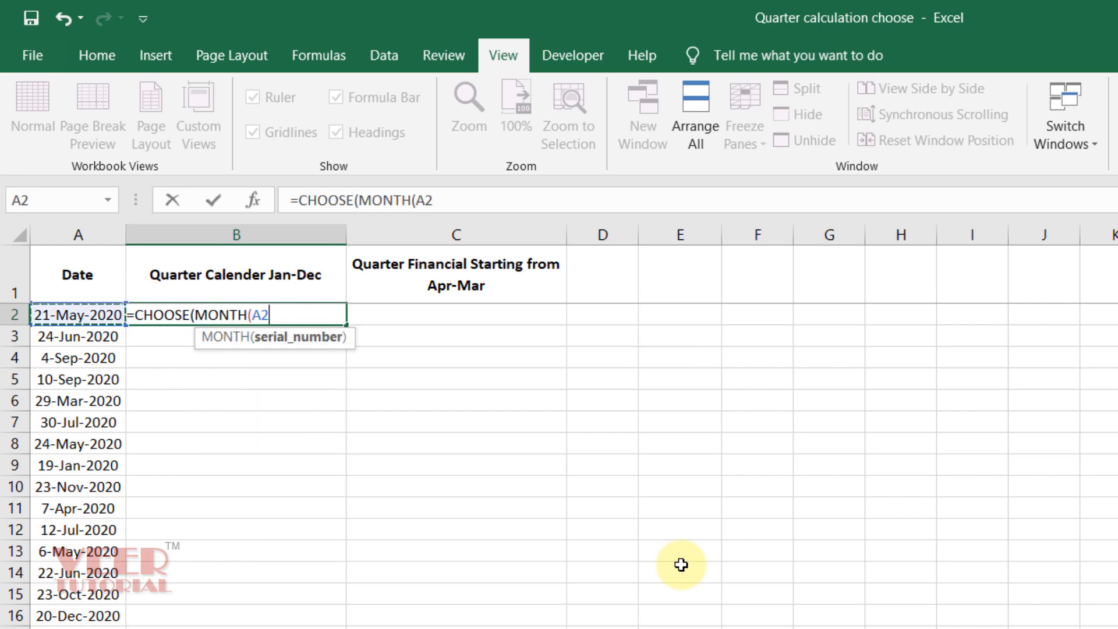
type(")")
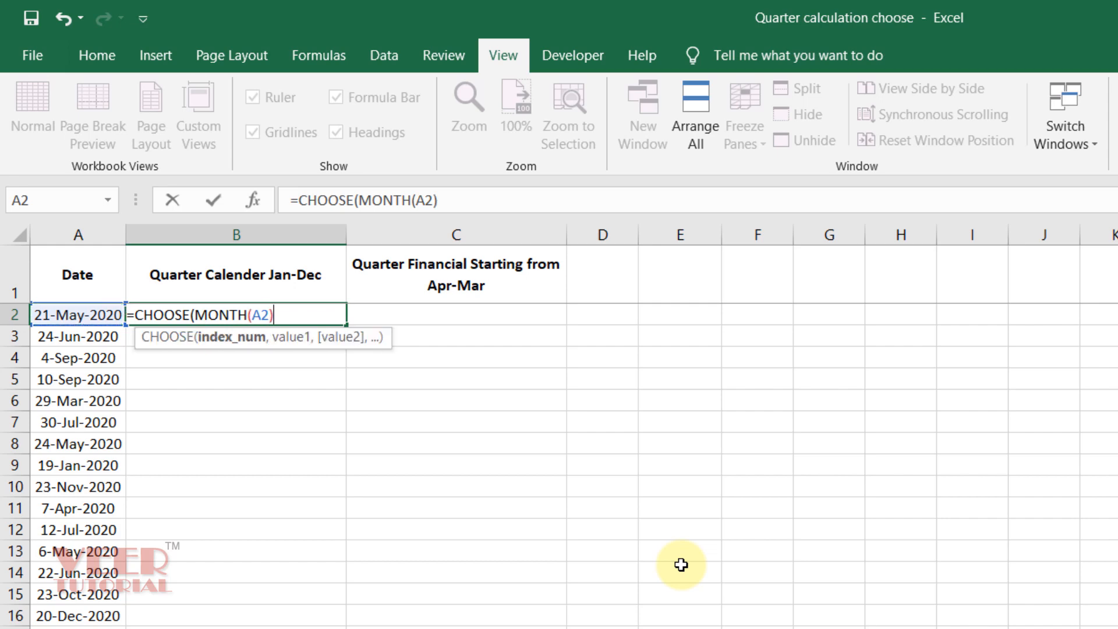
type(",")
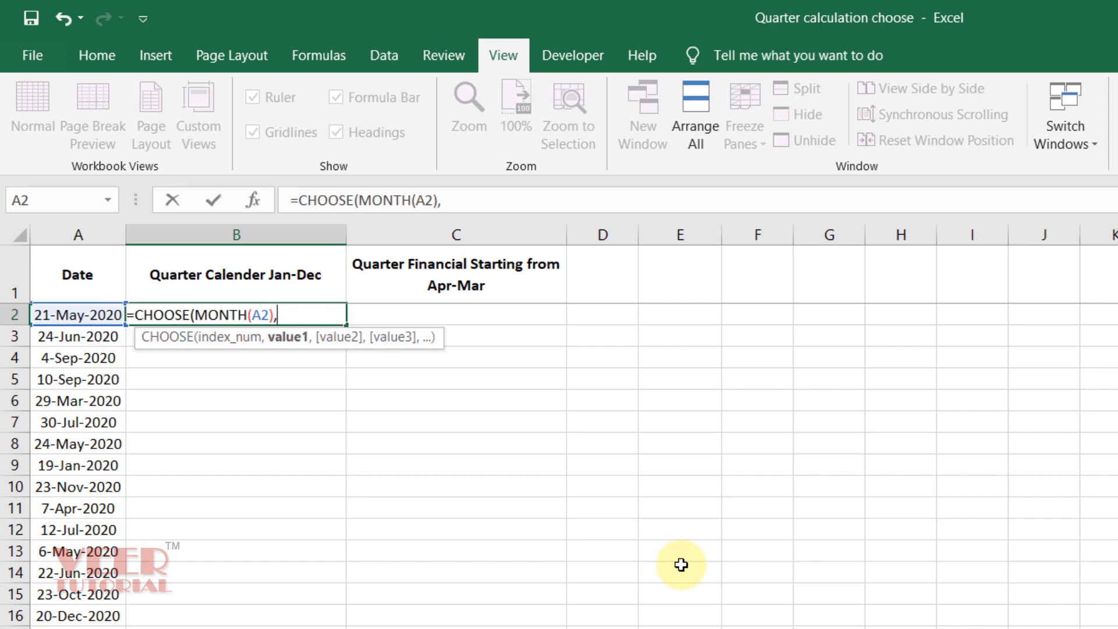
type("1,")
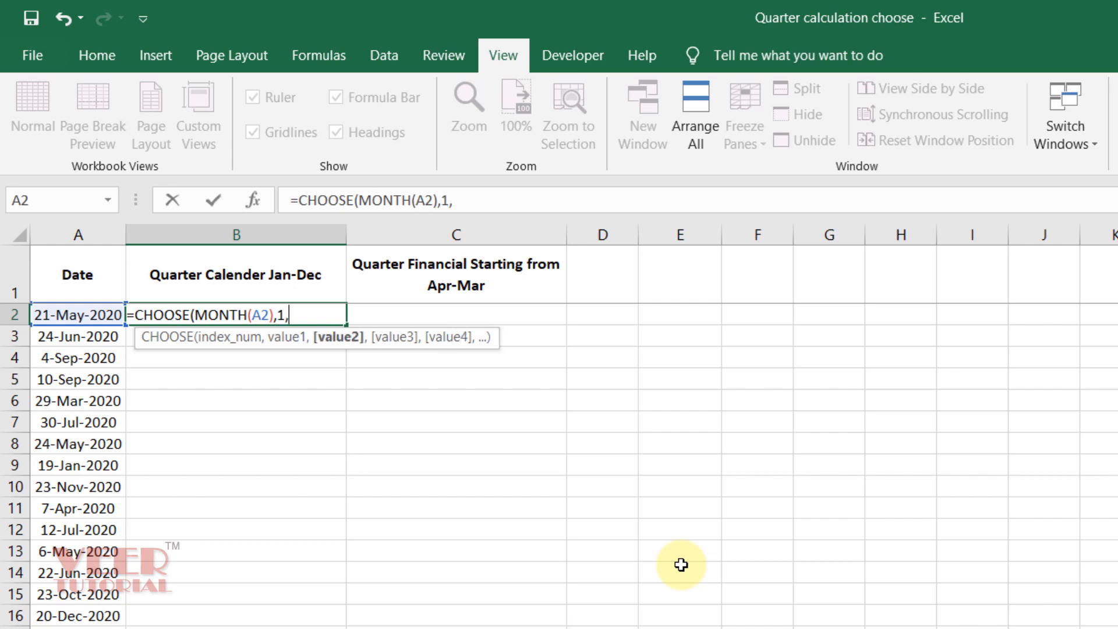
type("1,1")
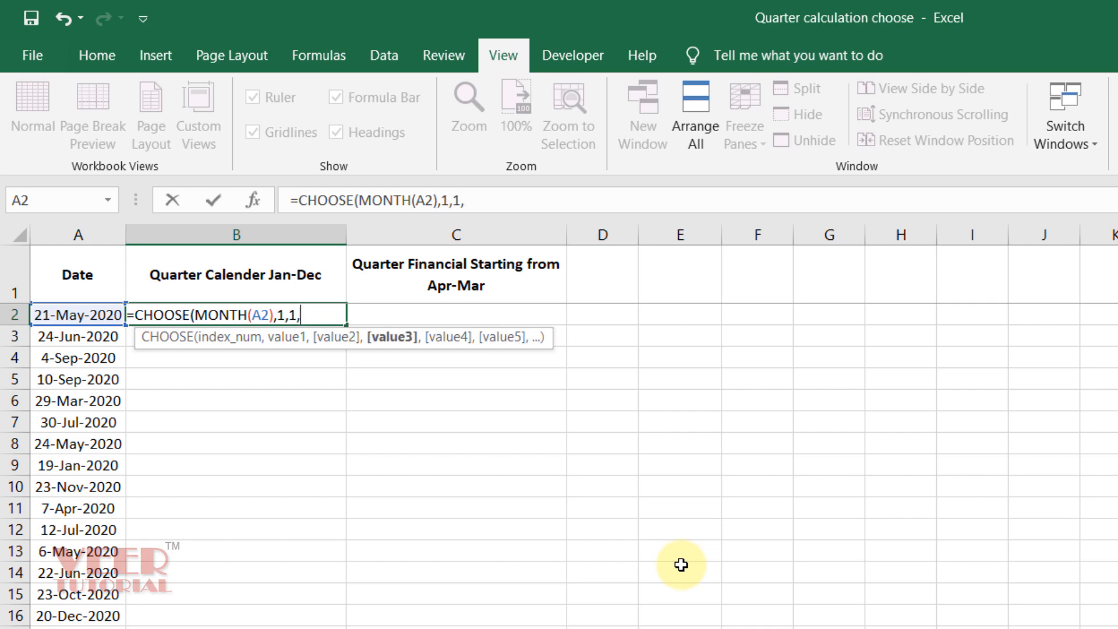
type(",2,")
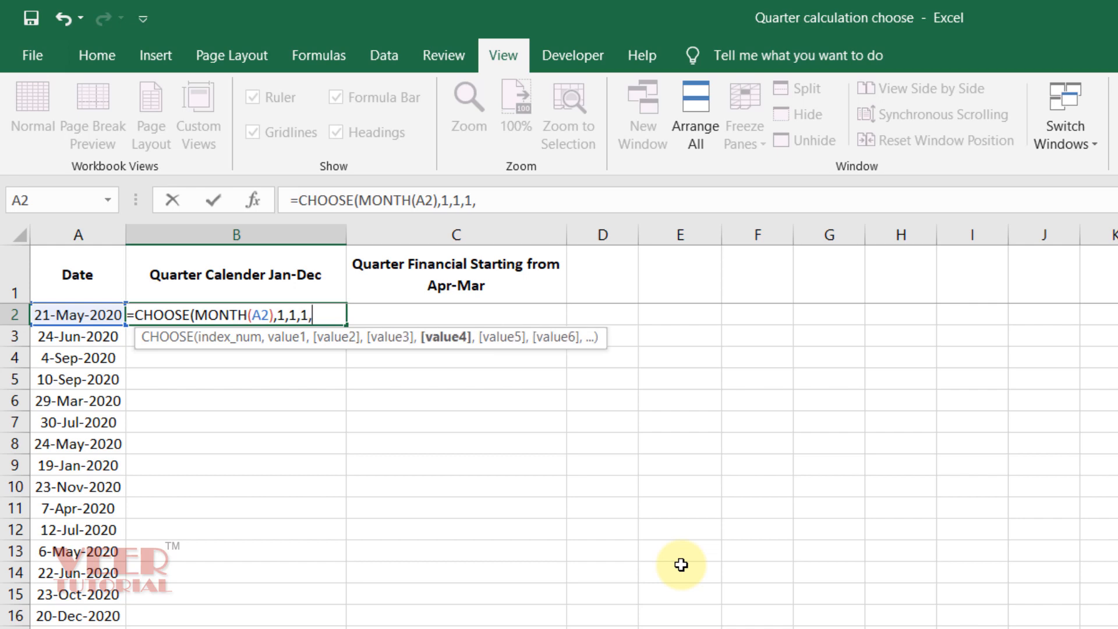
type("2,2,")
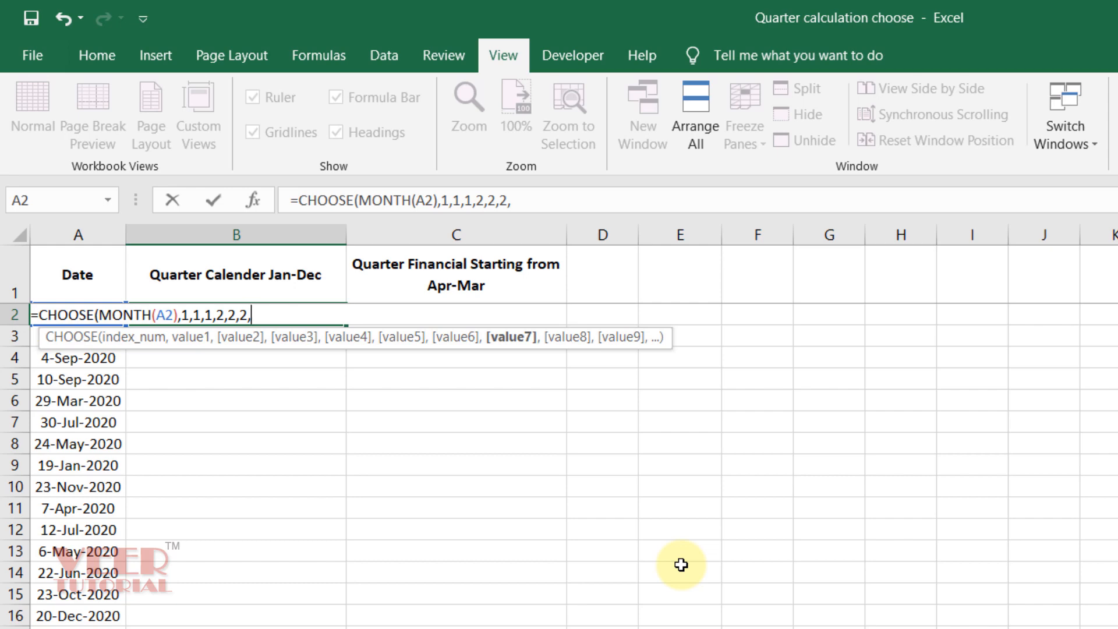
type("3,3,3,")
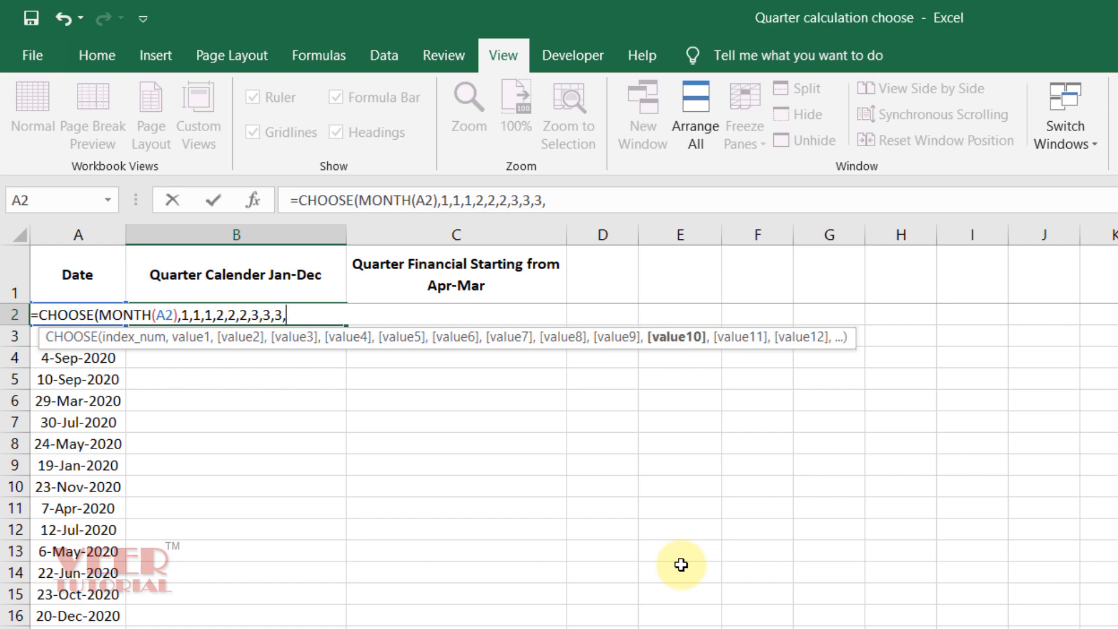
type("4,")
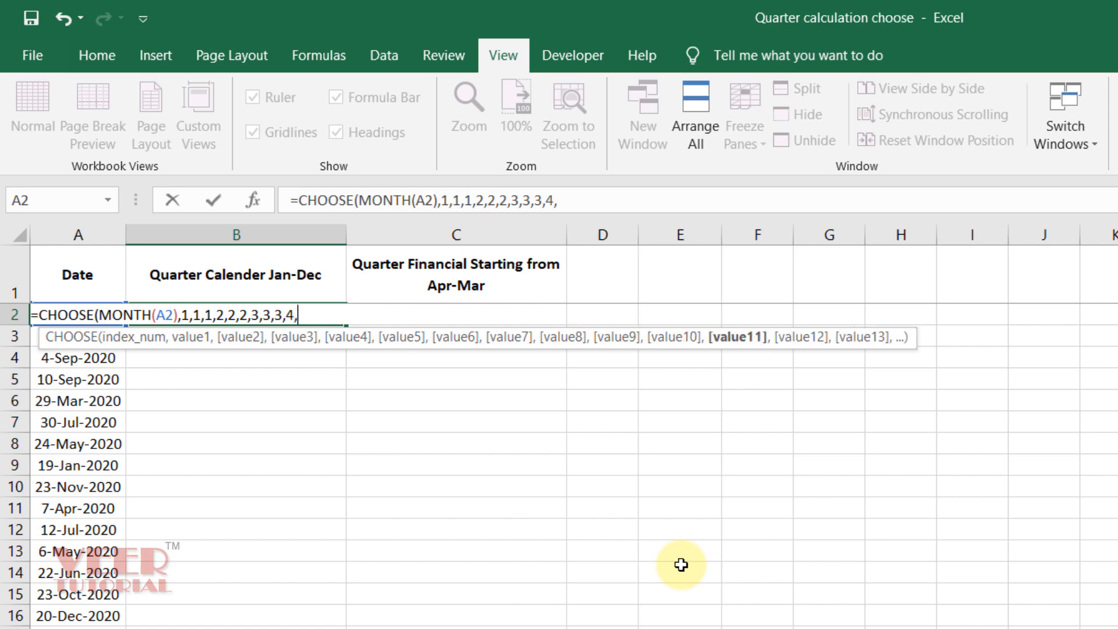
type("4,4)")
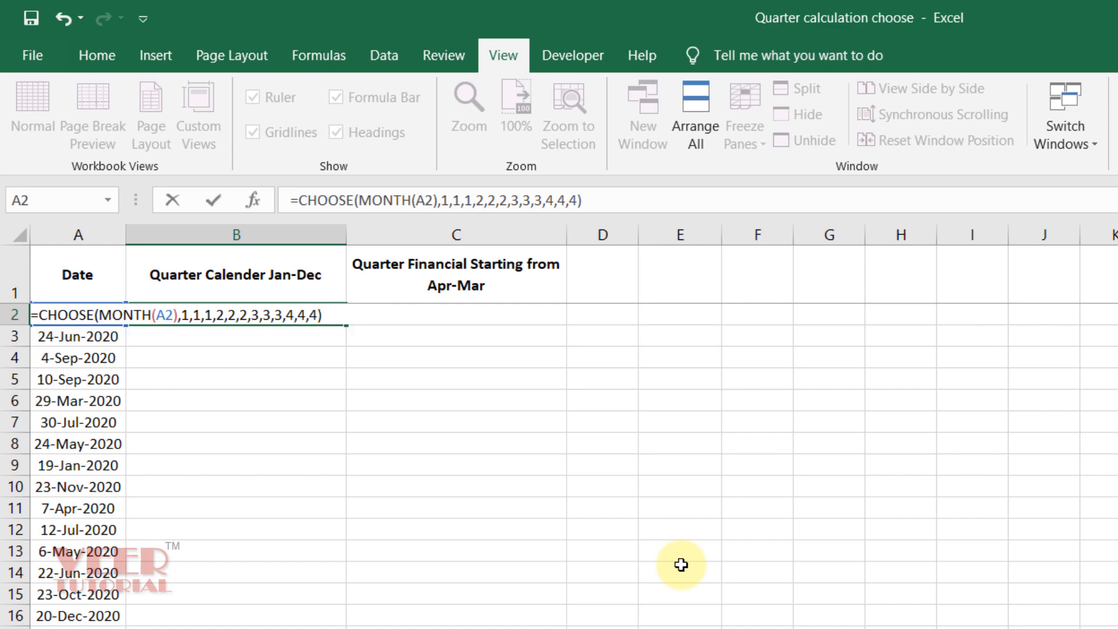
Step: Complete the B2 formula as =CHOOSE(MONTH(A2),1,1,1,2,2,2,3,3,3,4,4,4) and enter it
key("Return")
Step: Fill the calendar-quarter formula from B2 down the column for all dates
key("Up")
key("Left")
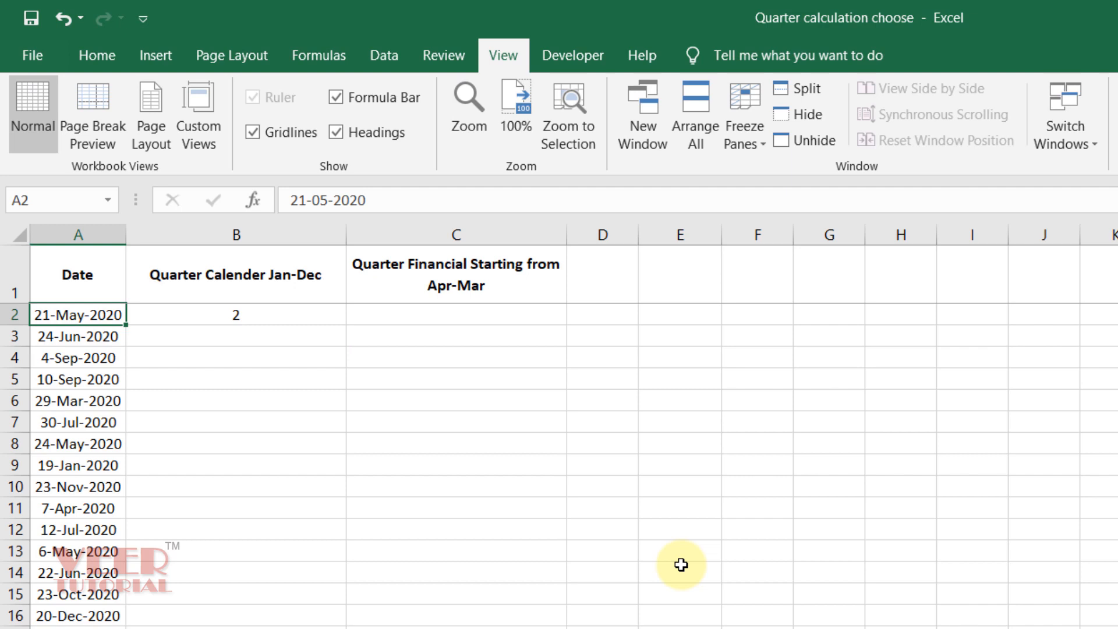
key("Right")
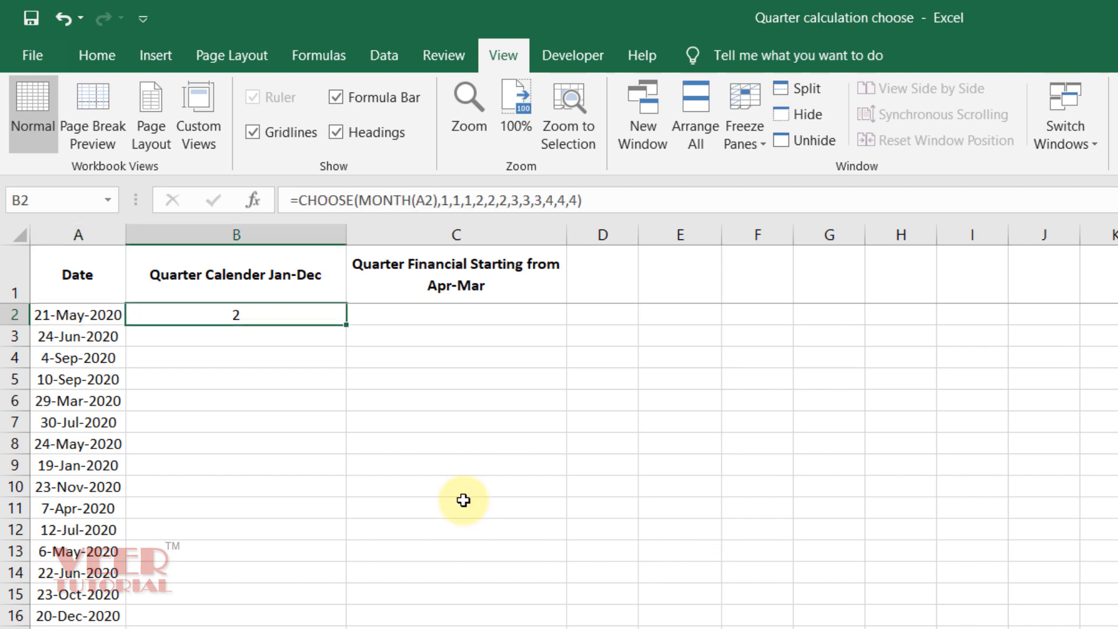
double_click(350, 324)
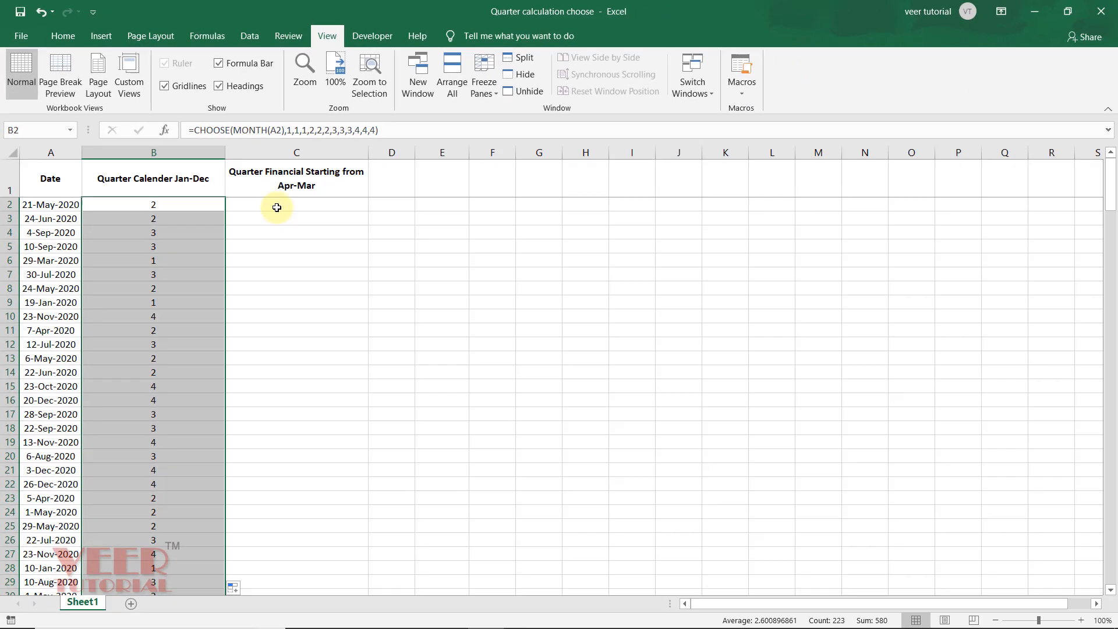
Step: Start a formula in C2 with CHOOSE, using MONTH of the date in A2 as the index
left_click(339, 256)
type("=")
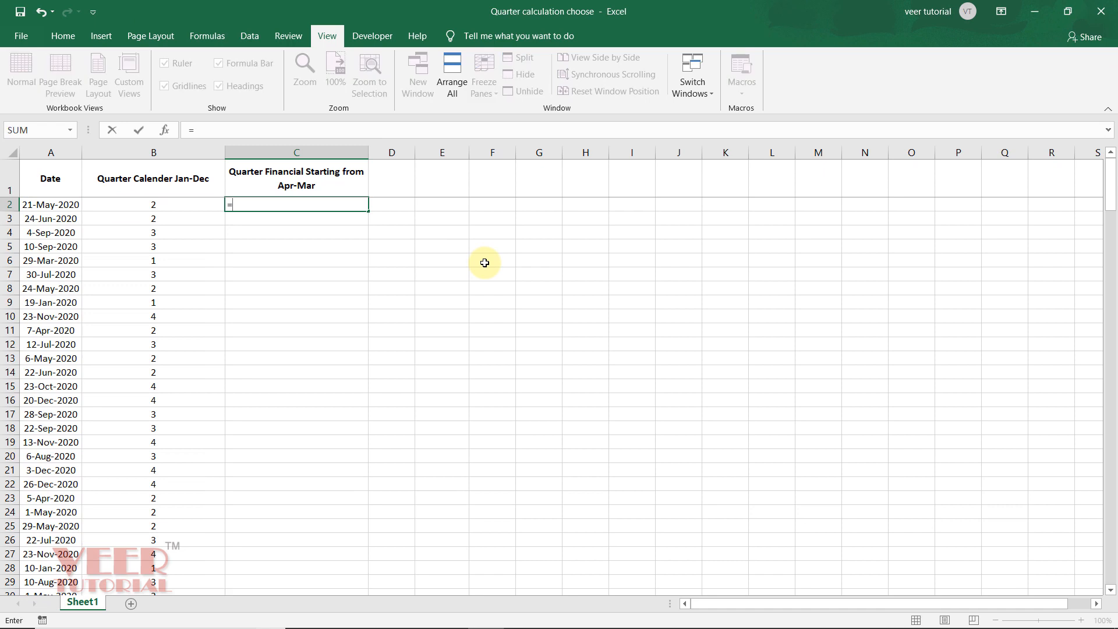
type("CHOOSE(")
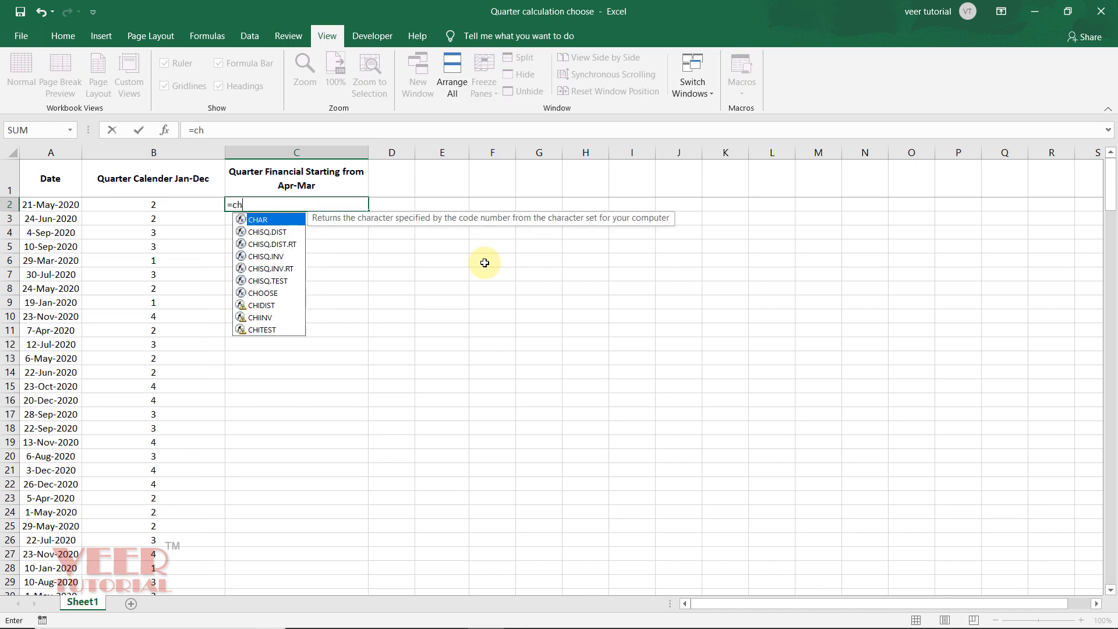
type("MONTH(")
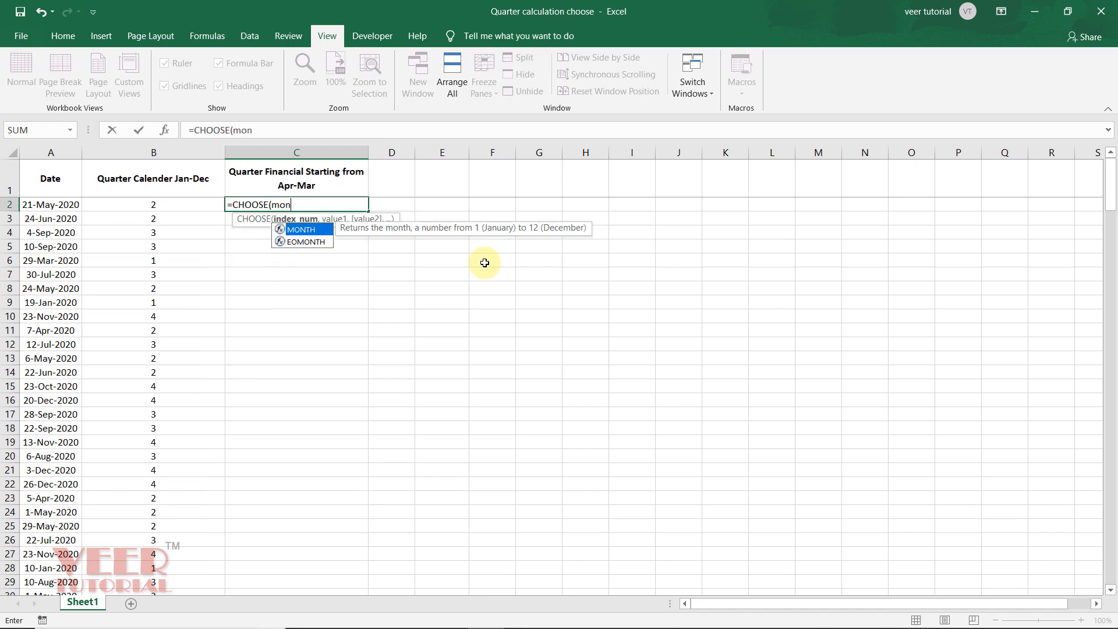
key("Left")
key("Left")
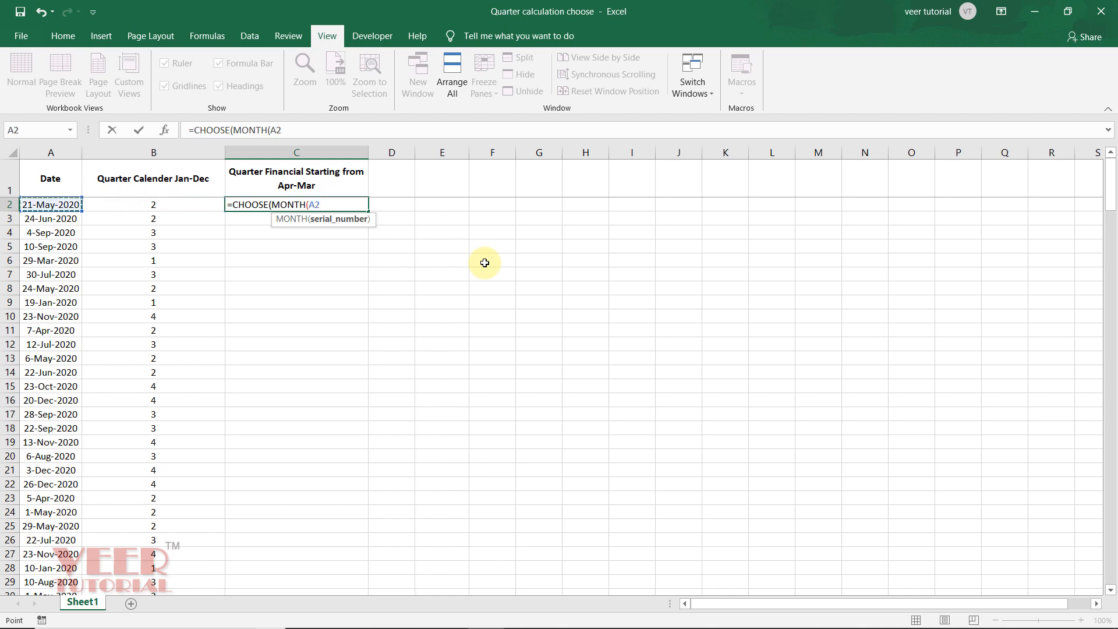
type("),")
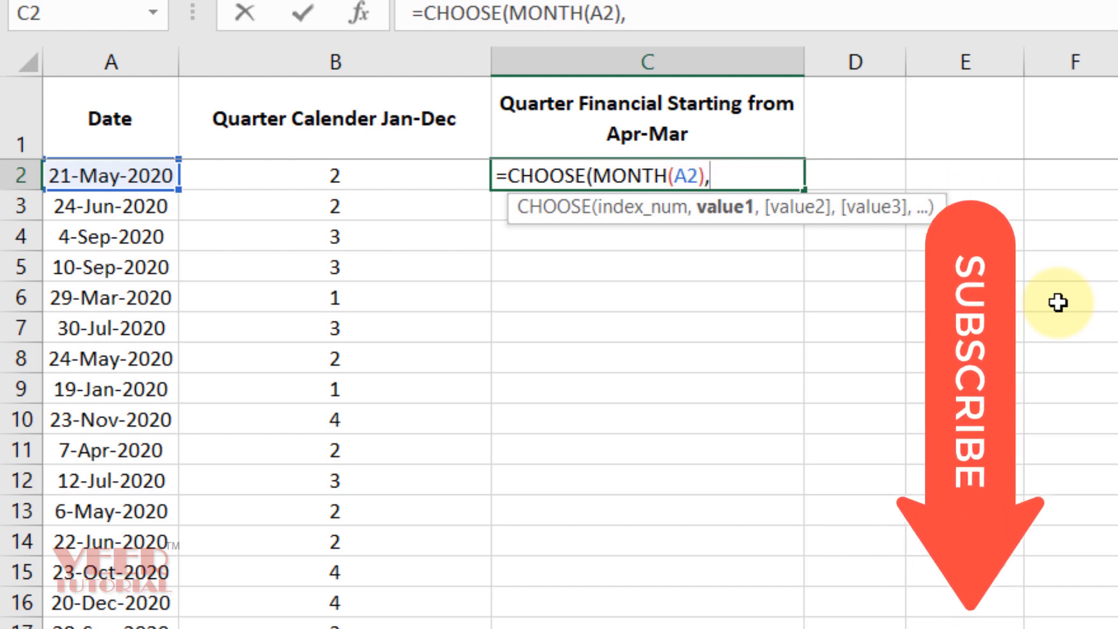
Step: Complete the C2 formula as =CHOOSE(MONTH(A2),4,4,4,1,1,1,2,2,2,3,3,3) for April–March quarters and enter it
type("4,4")
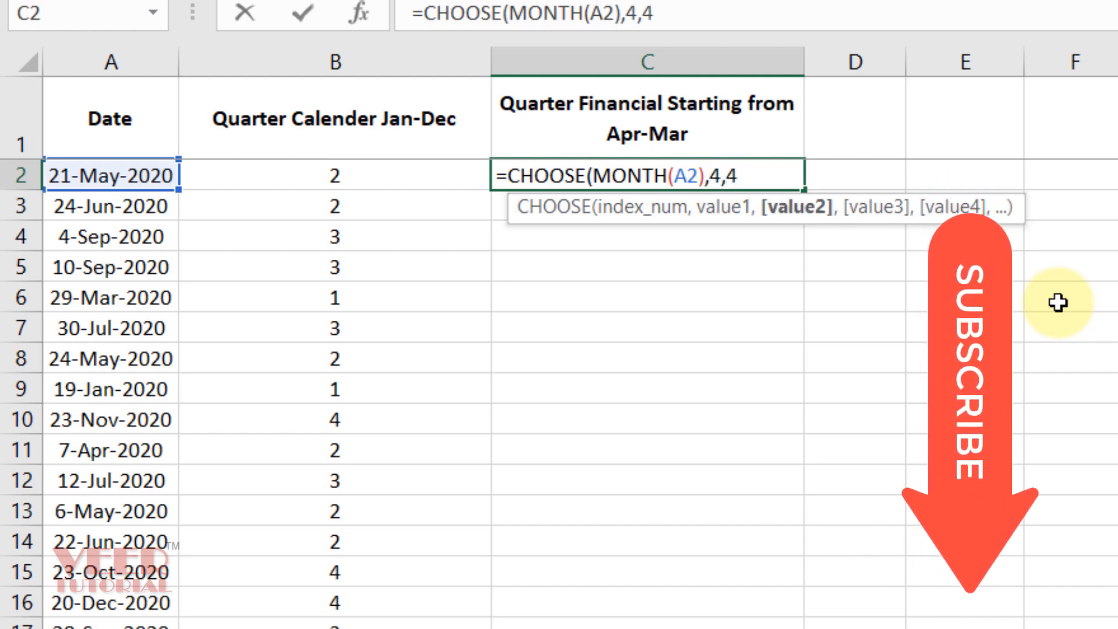
type(",4,4")
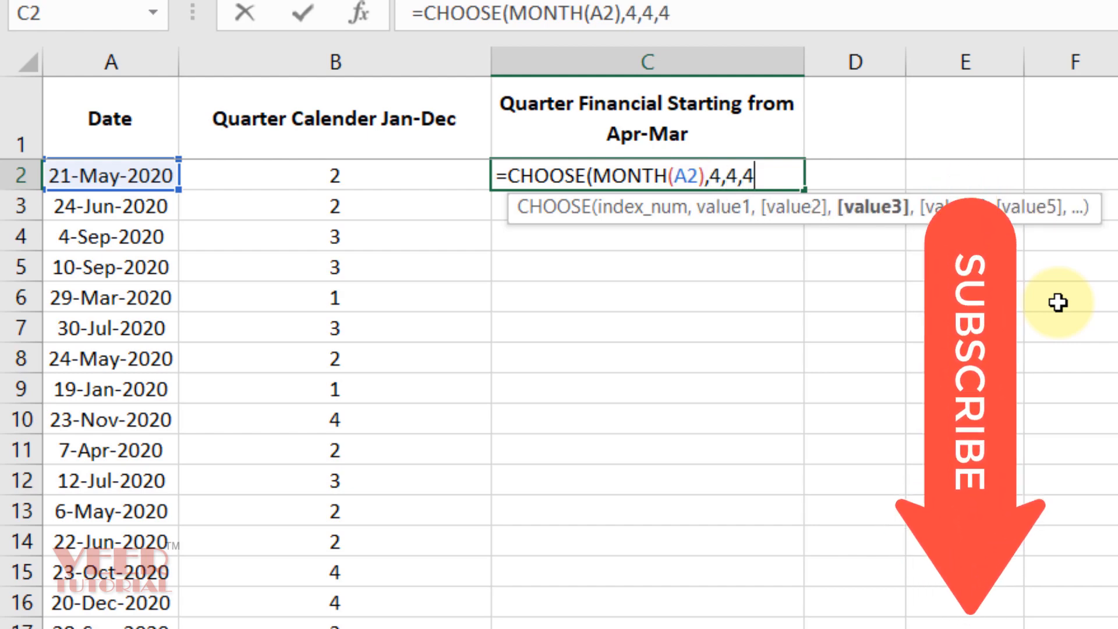
type(",1,")
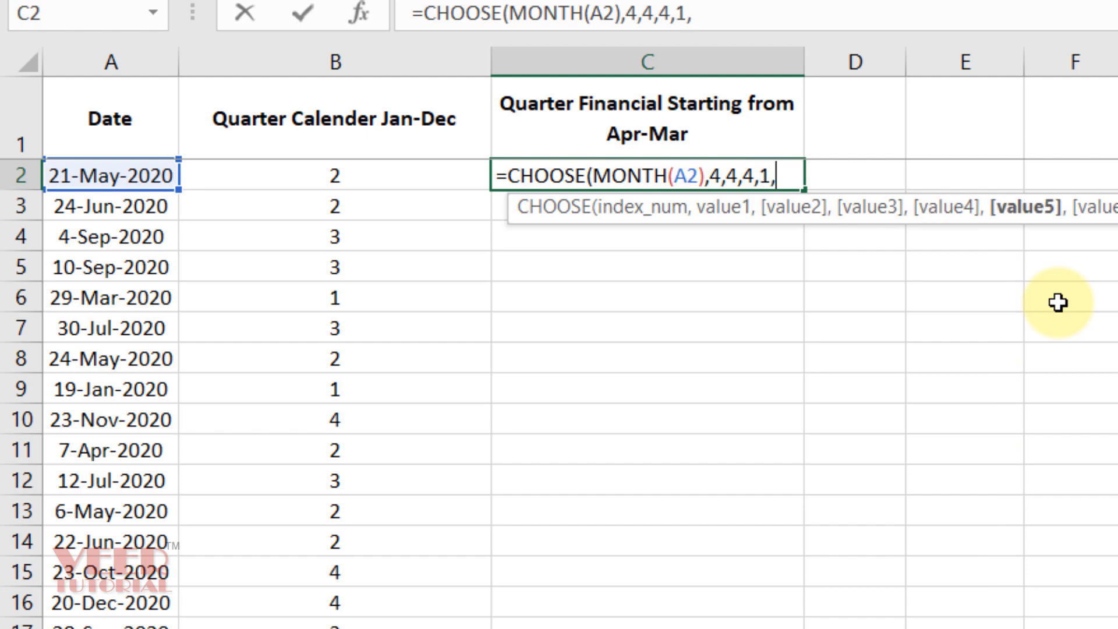
type("1,")
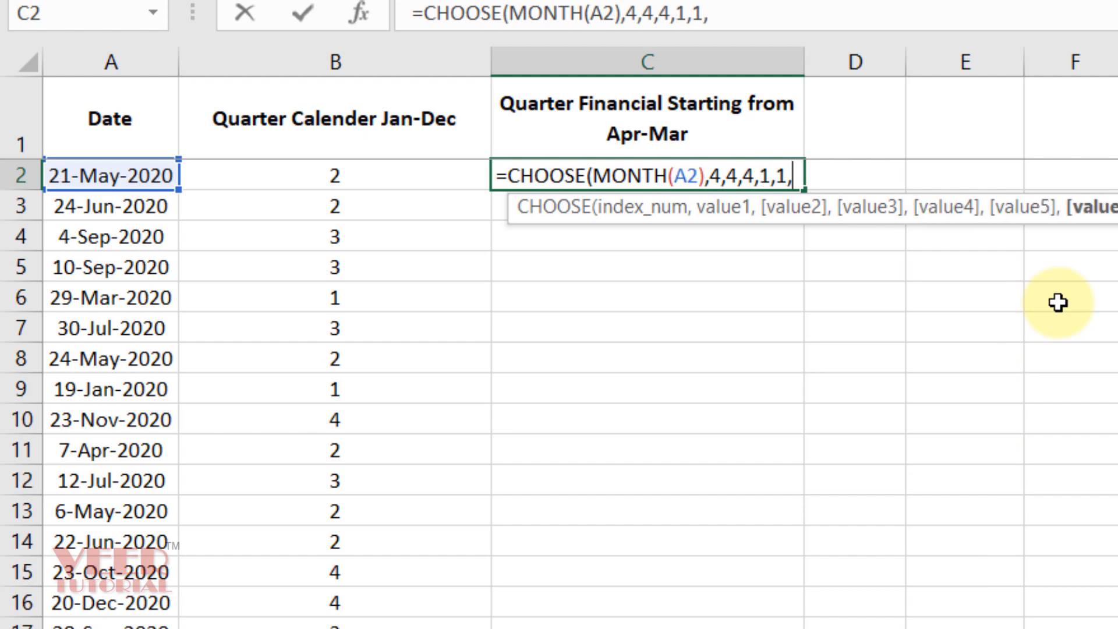
type("1,")
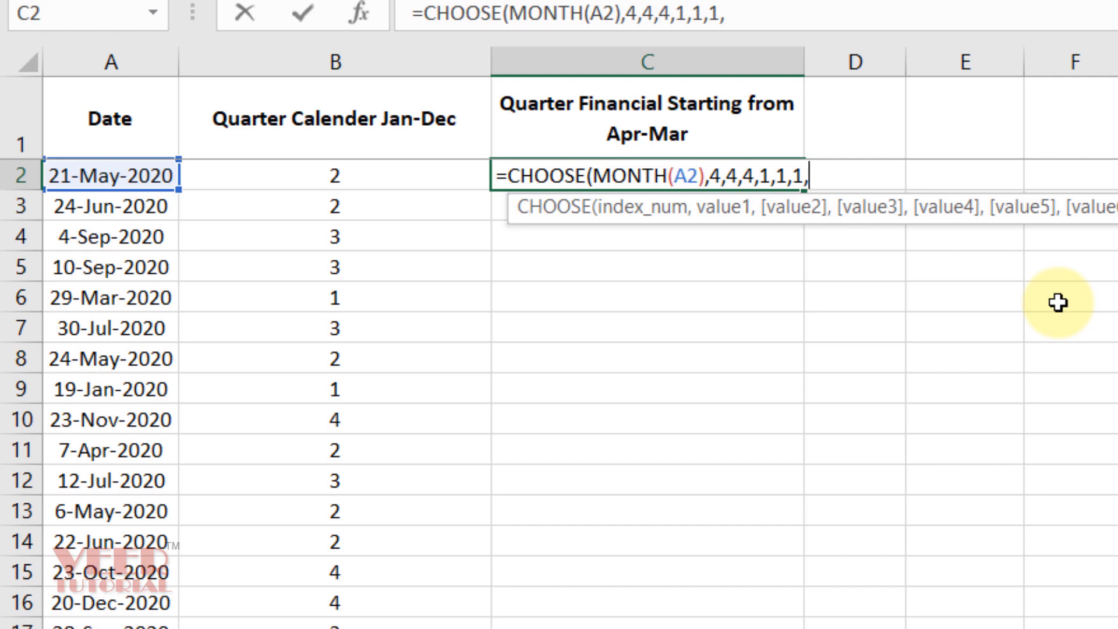
type("2,2,2,")
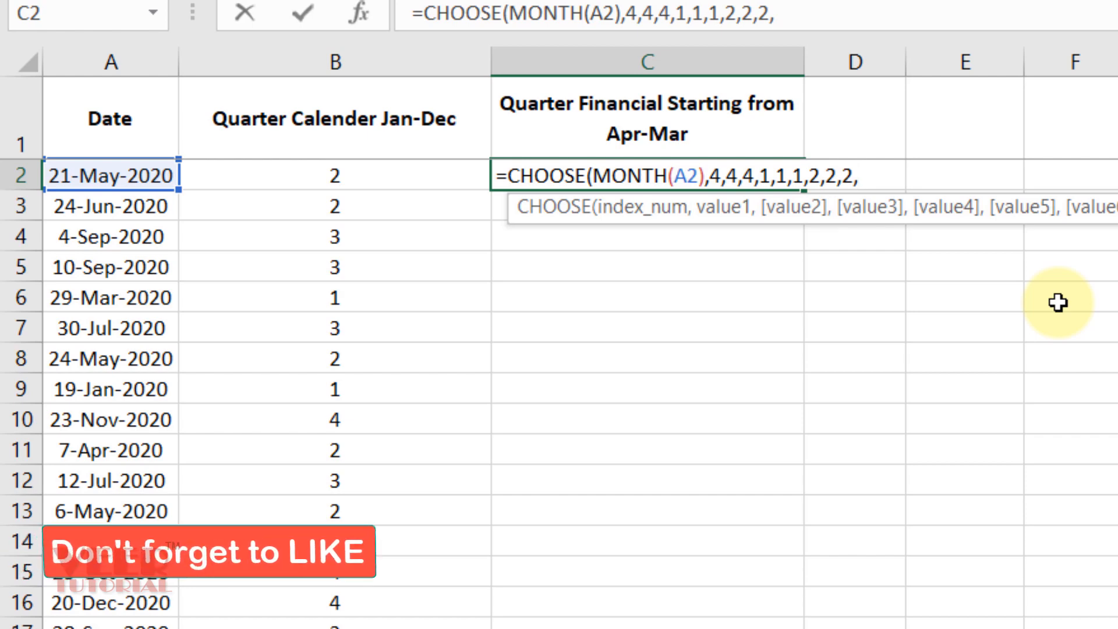
type("3,3")
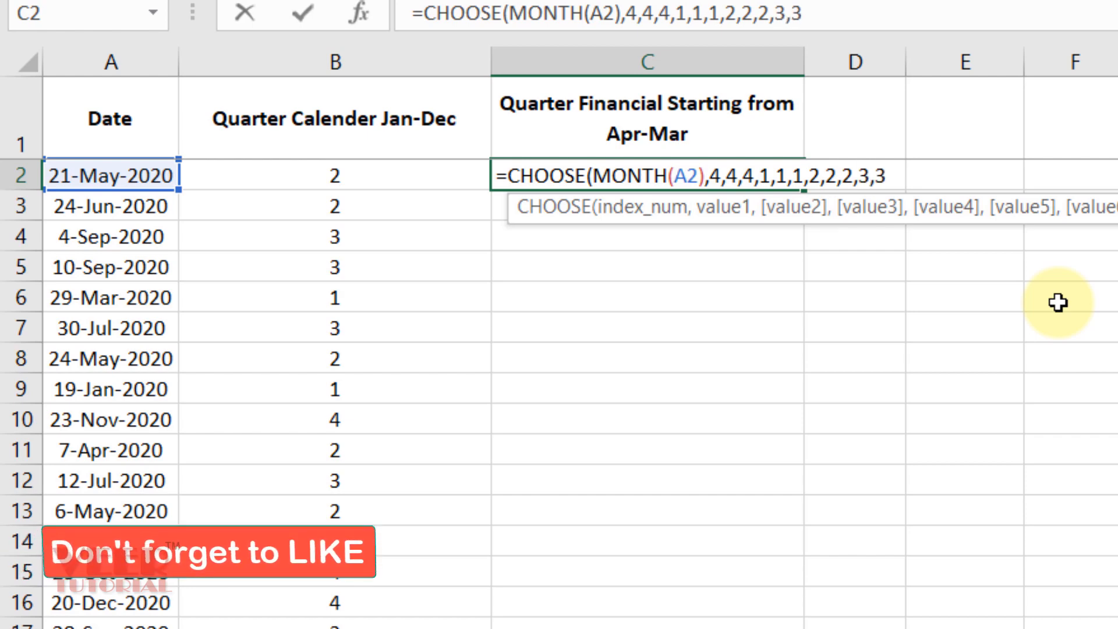
type(",3")
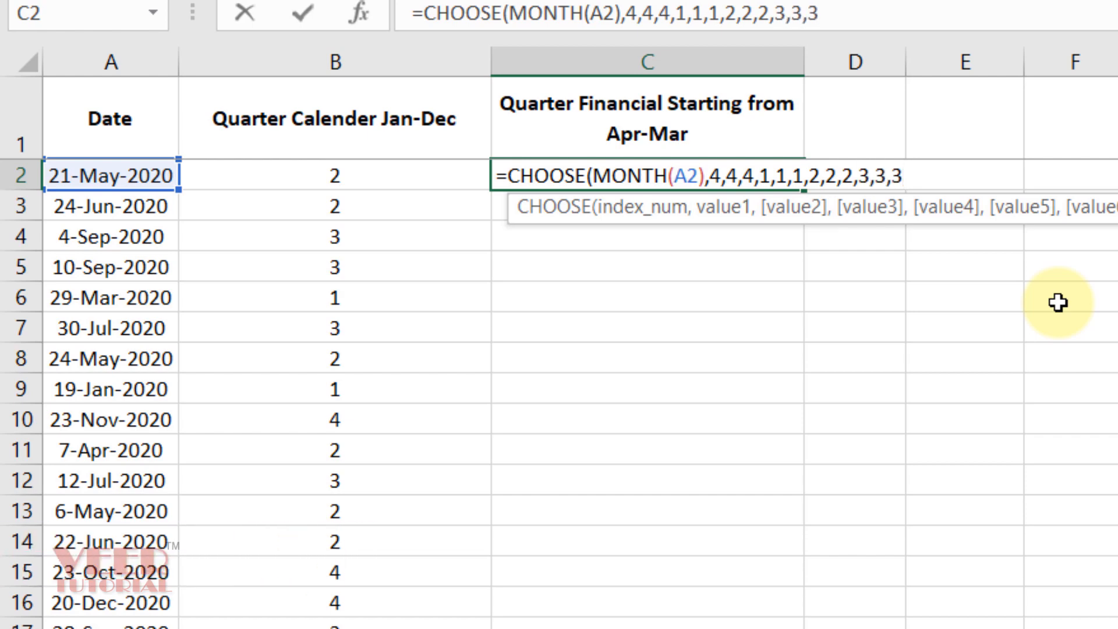
type(")")
key("ctrl+Return")
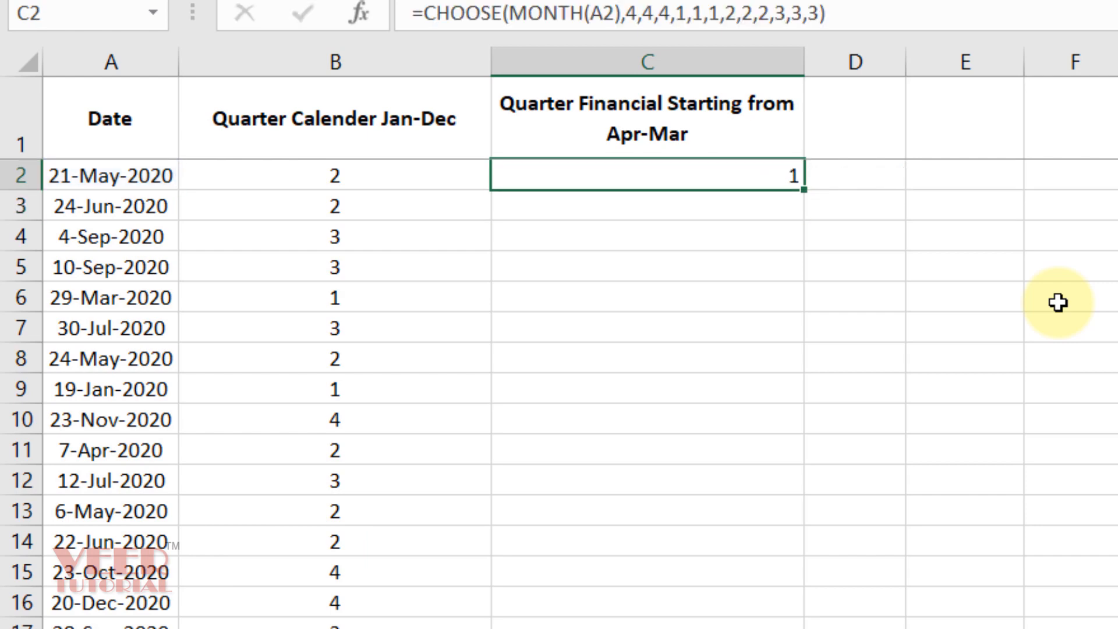
Step: Fill the financial-quarter formula from C2 down the column and review the results
double_click(804, 189)
left_click(747, 380)
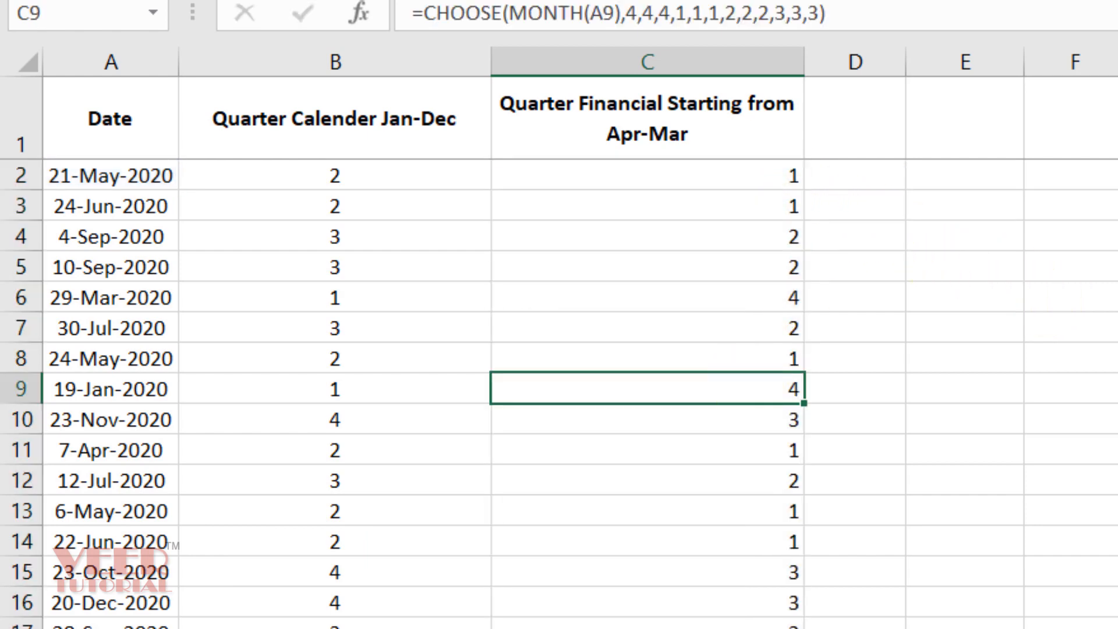
key("Up")
key("Up")
key("ctrl+Up")
key("ctrl+Left")
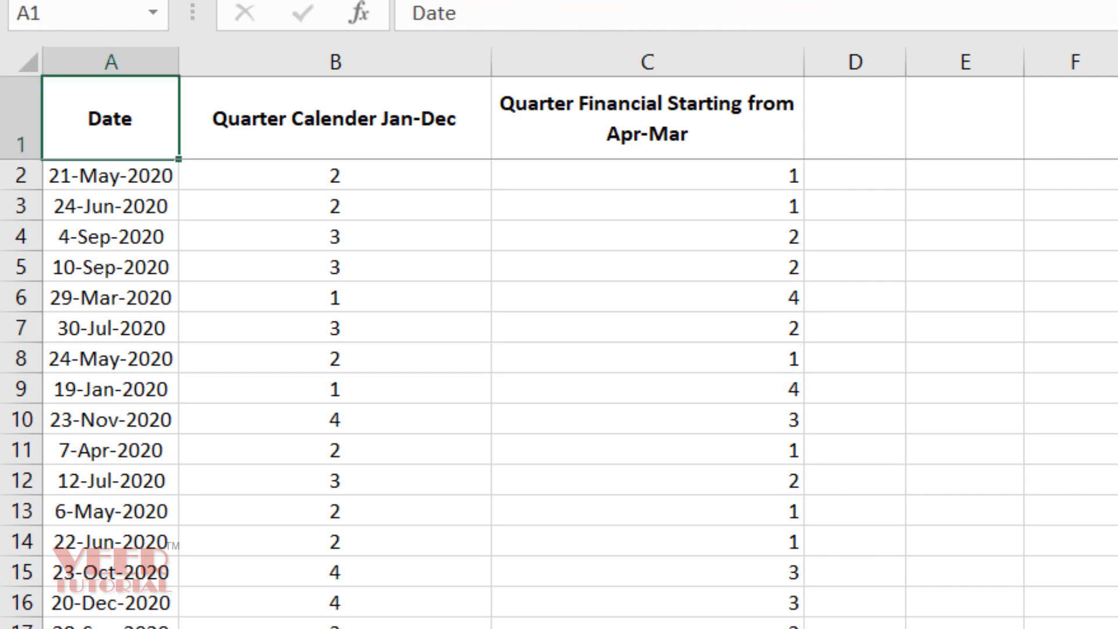